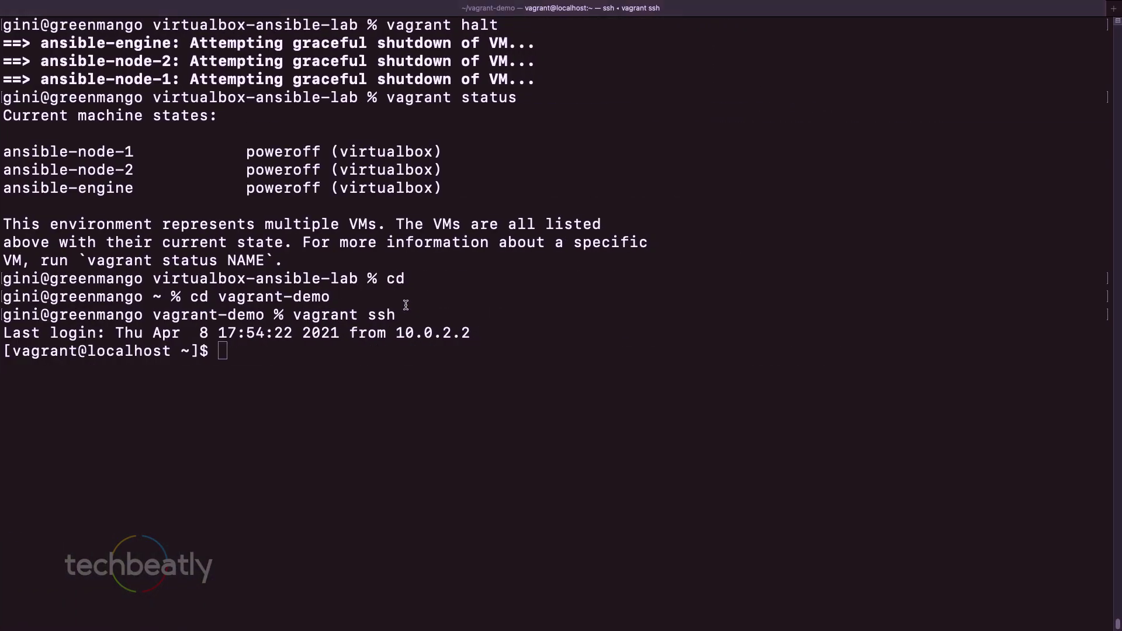
pyautogui.write('su')
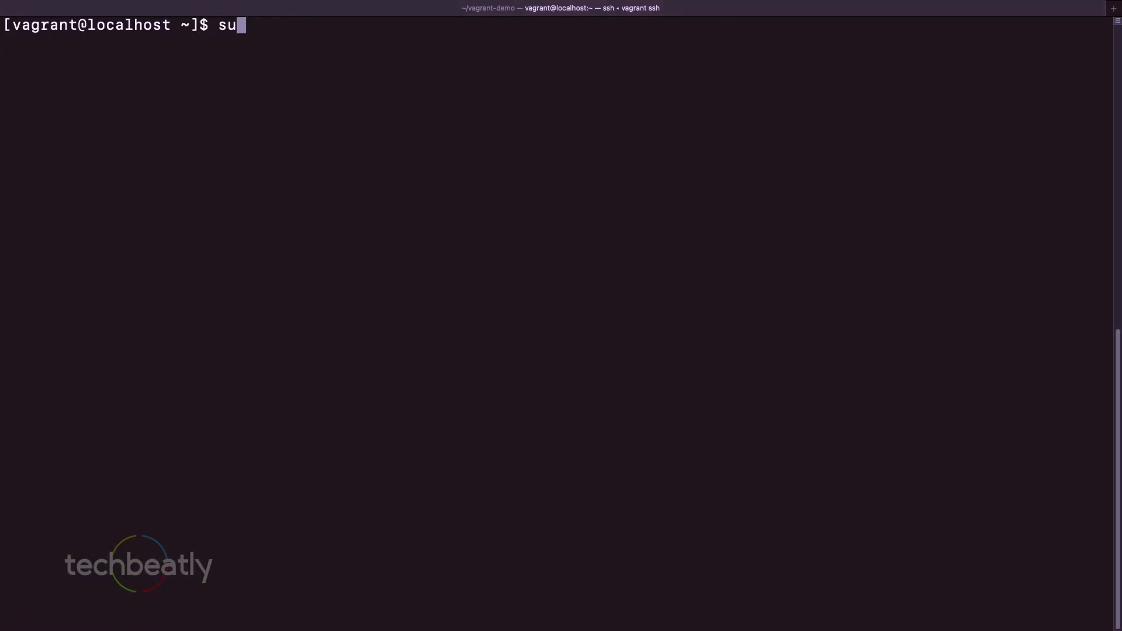
pyautogui.write('do yum ')
pyautogui.write('list installed p')
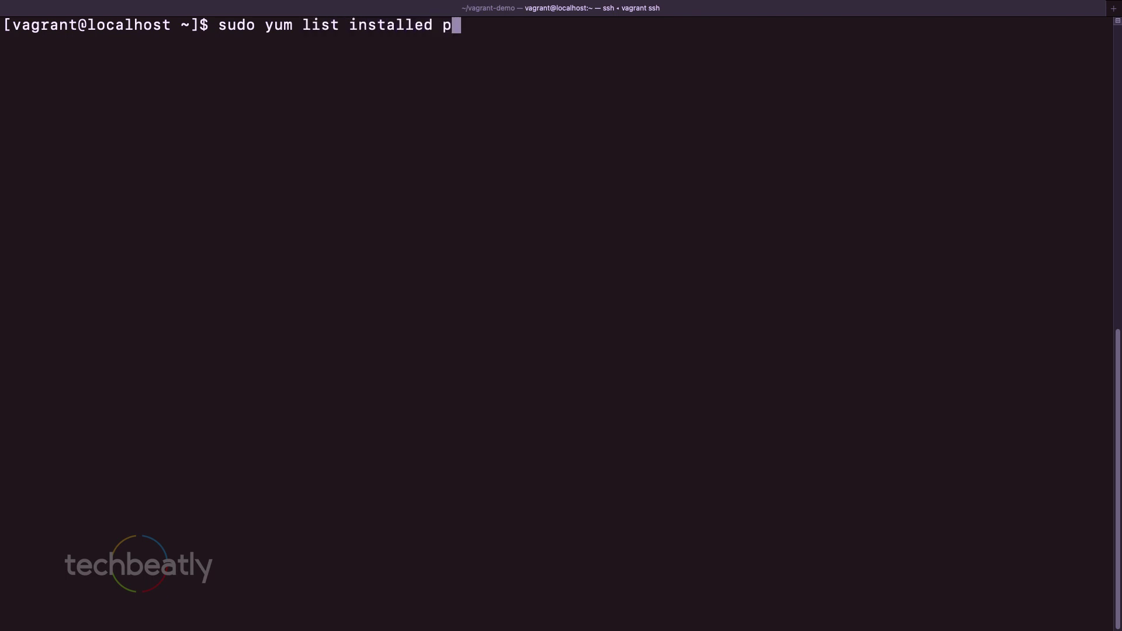
pyautogui.write('ython')
pyautogui.write('*')
# List installed python* packages, confirm python and python3 commands are missing, then clear the screen.
pyautogui.press('Return')
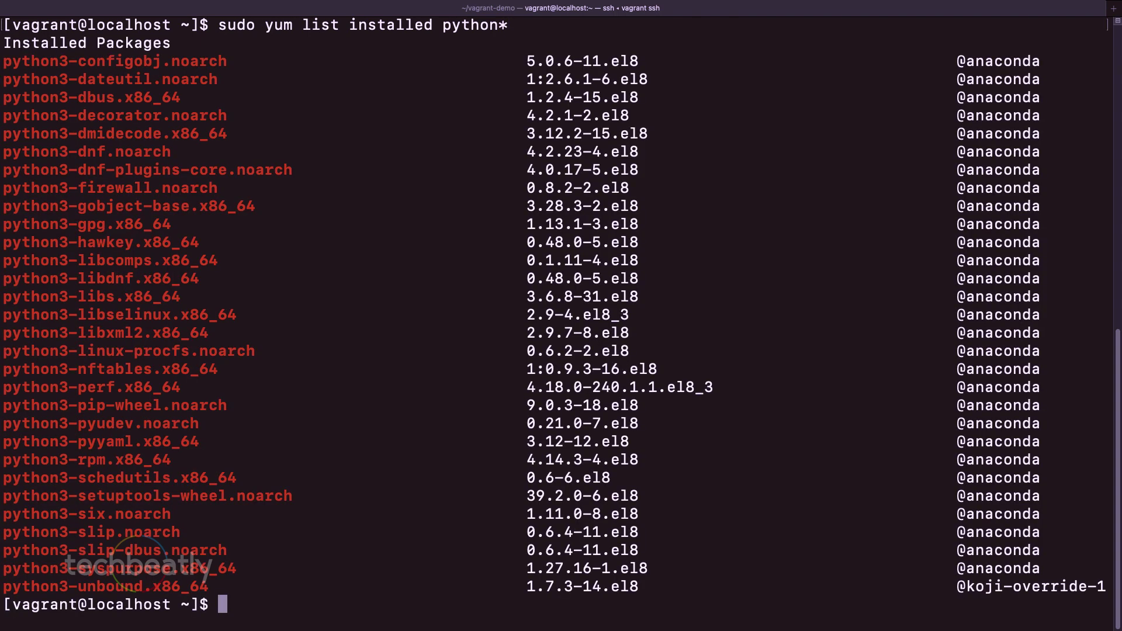
pyautogui.write('python ')
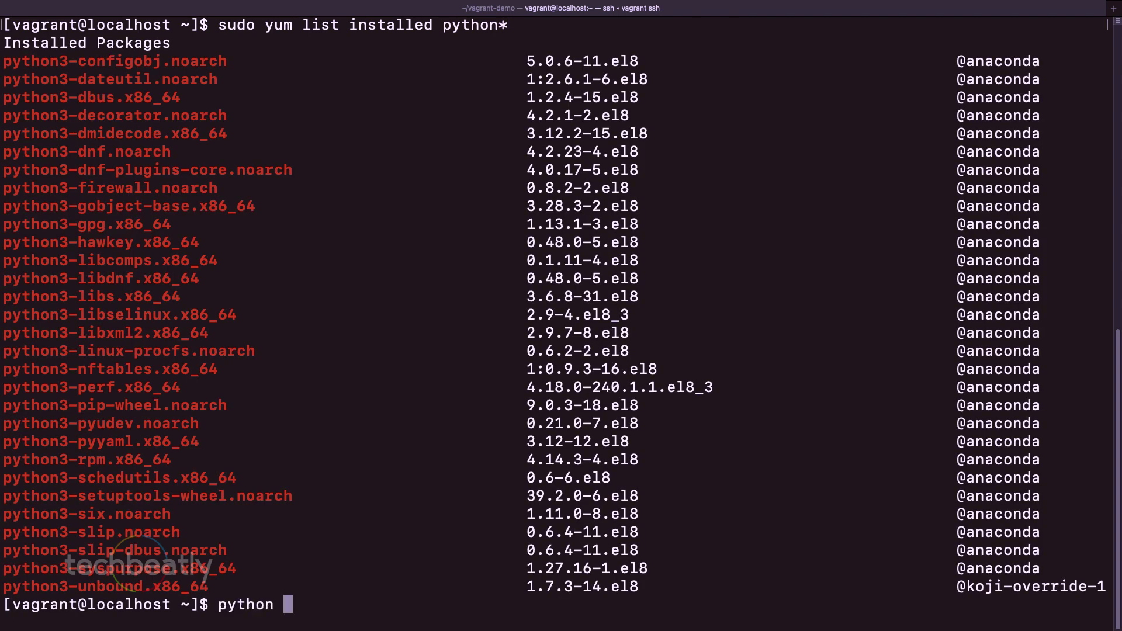
pyautogui.write('-V')
pyautogui.press('Return')
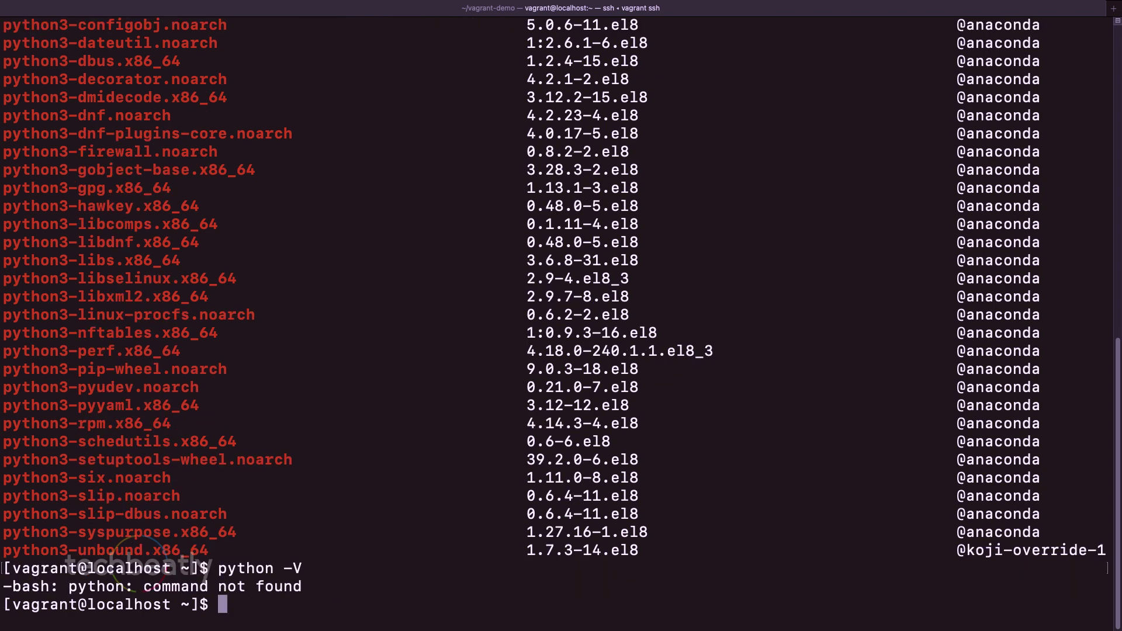
pyautogui.press('Up')
pyautogui.press('Left')
pyautogui.press('Left')
pyautogui.press('Left')
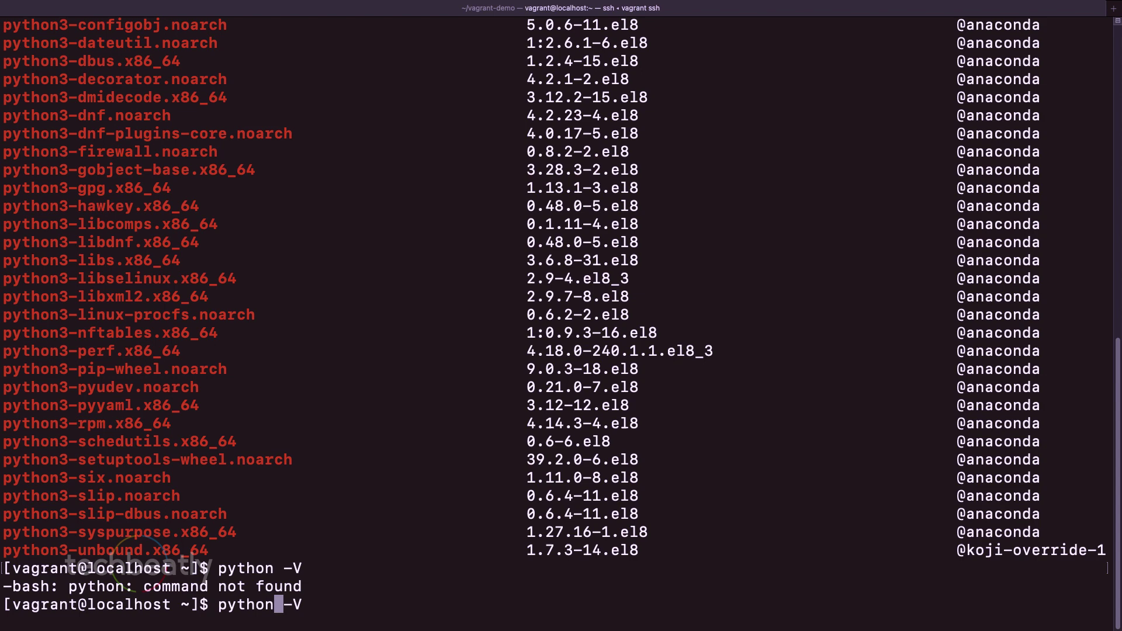
pyautogui.write('3')
pyautogui.press('Return')
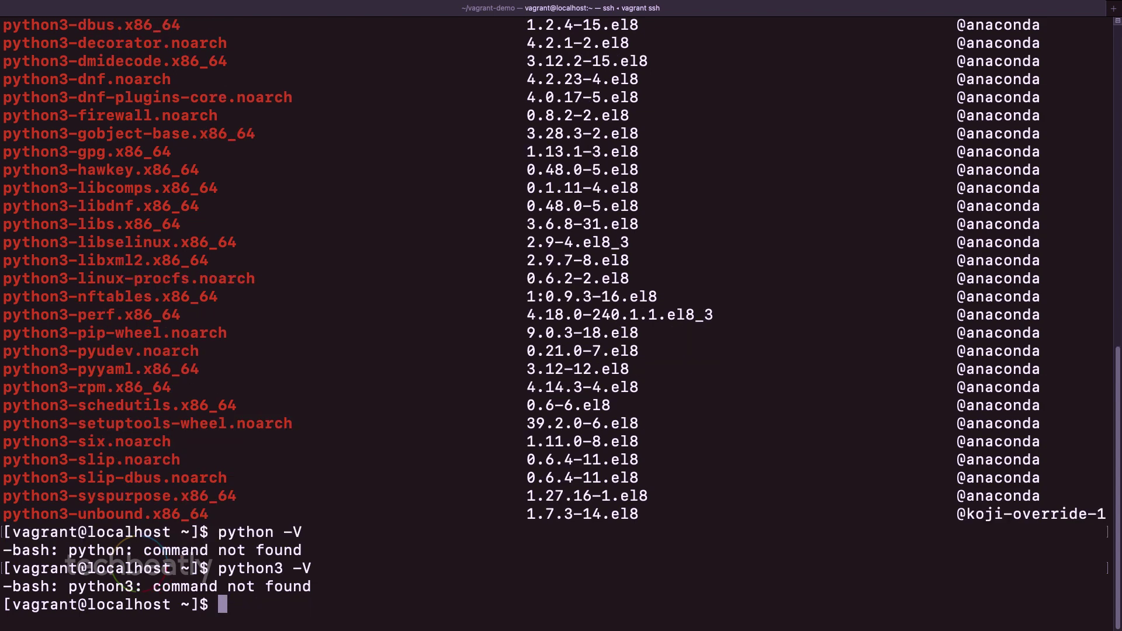
pyautogui.write('clera')
pyautogui.press('Return')
pyautogui.write('cl')
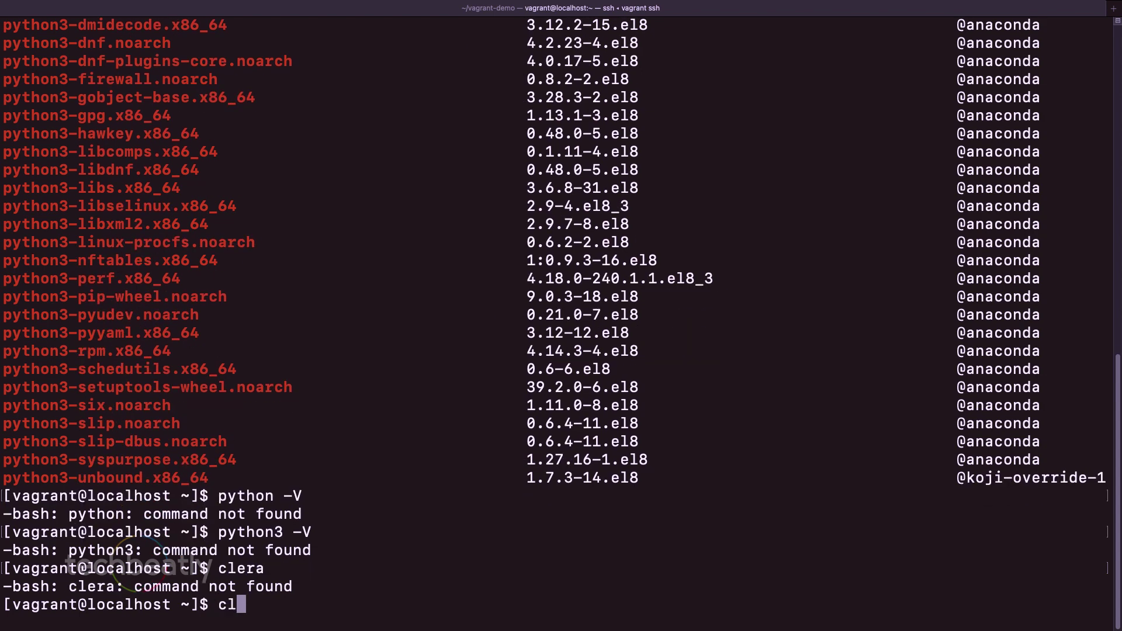
pyautogui.write('ear')
pyautogui.press('Return')
pyautogui.write('sudo yu')
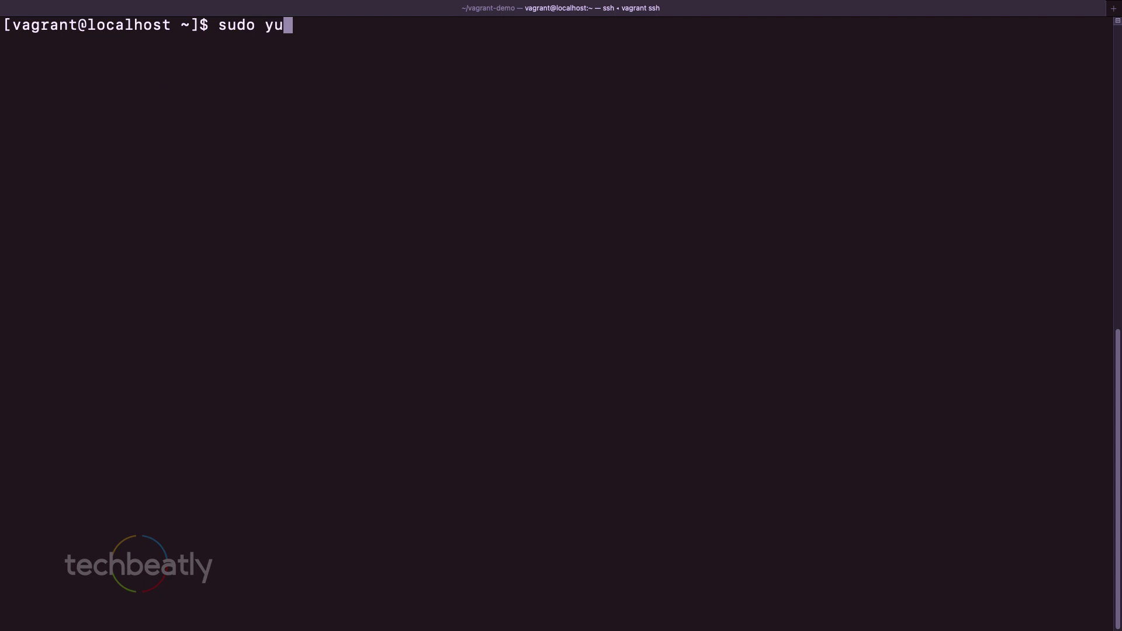
pyautogui.write('m install py')
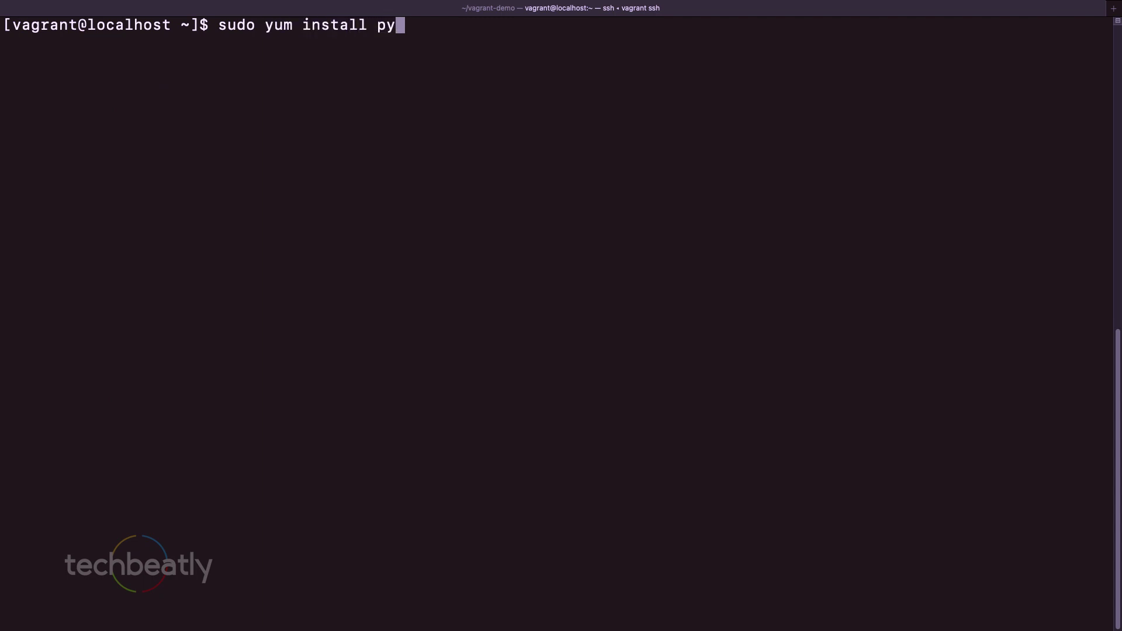
pyautogui.write('thon3')
# Install python3 with yum, approving the three packages and the CentOS signing key.
pyautogui.press('Return')
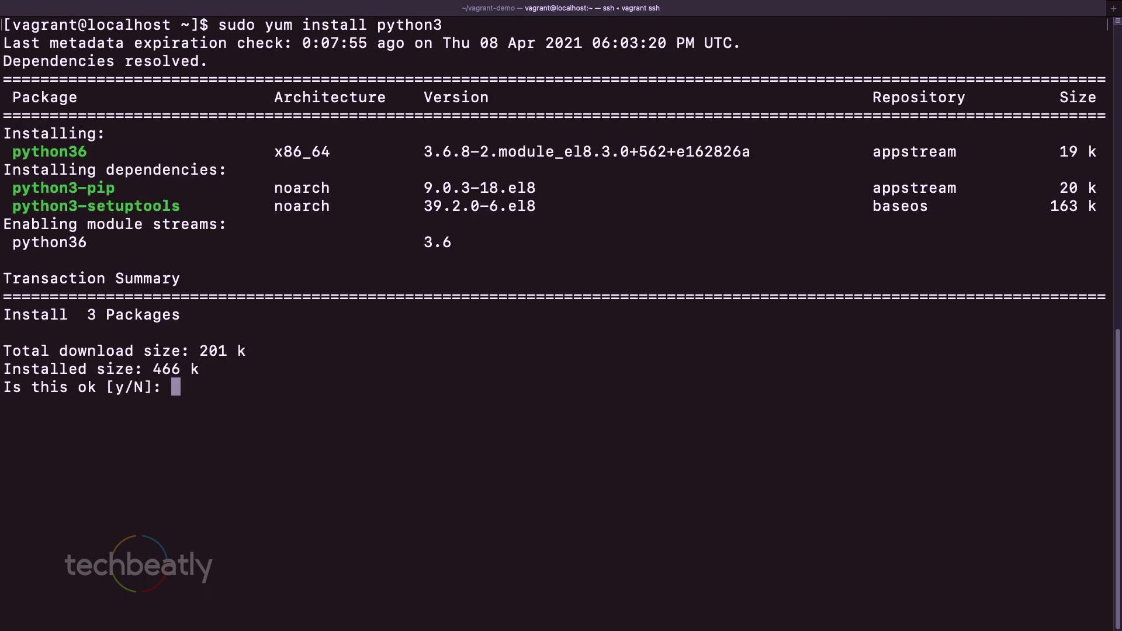
pyautogui.write('y')
pyautogui.press('Return')
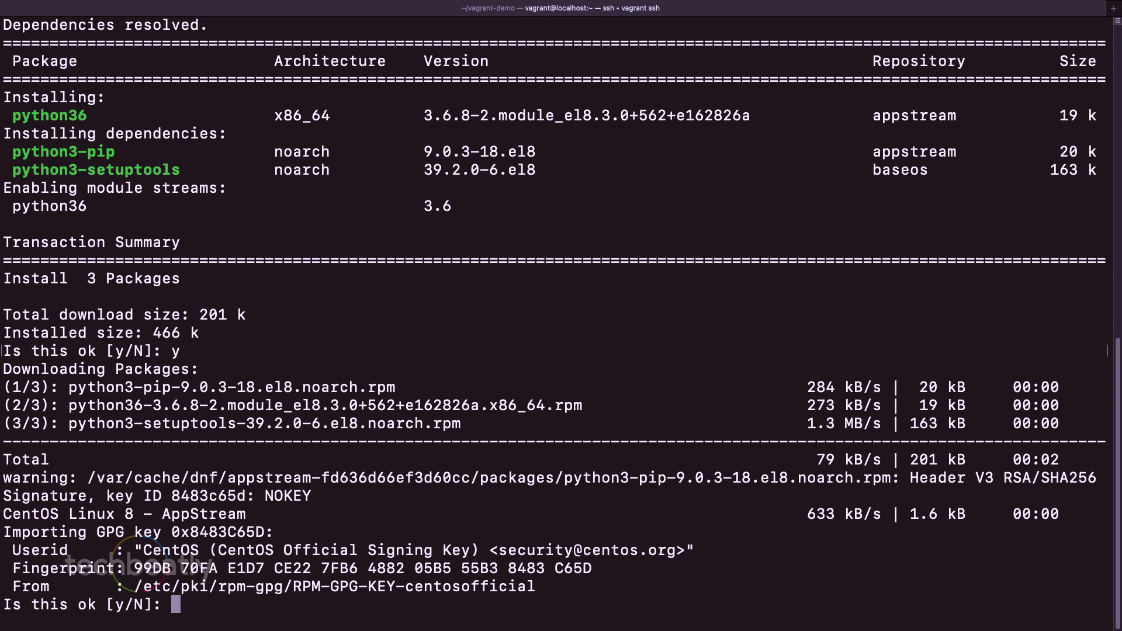
pyautogui.write('y')
pyautogui.press('Return')
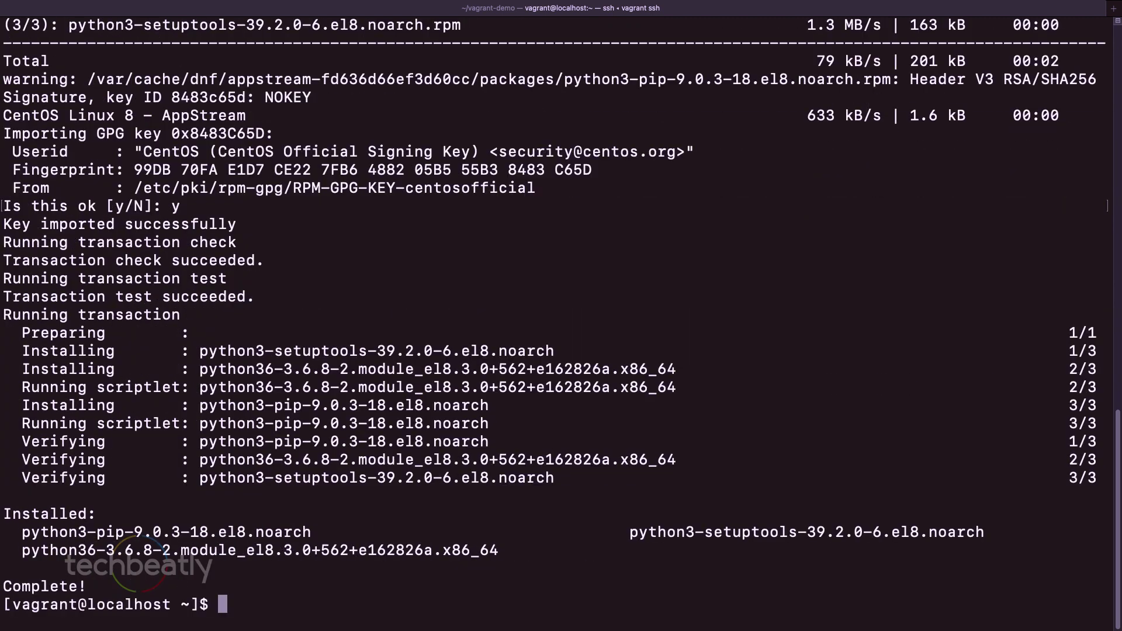
pyautogui.write('python')
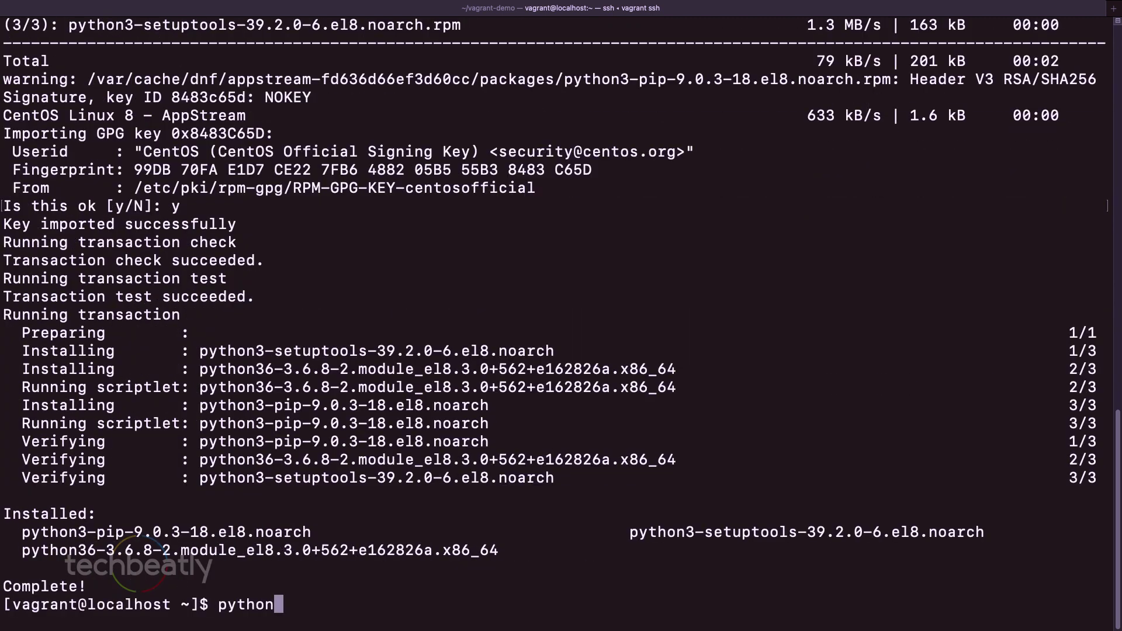
pyautogui.write(' -V')
# Verify python3 -V reports 3.6.8 while python is still missing.
pyautogui.press('Return')
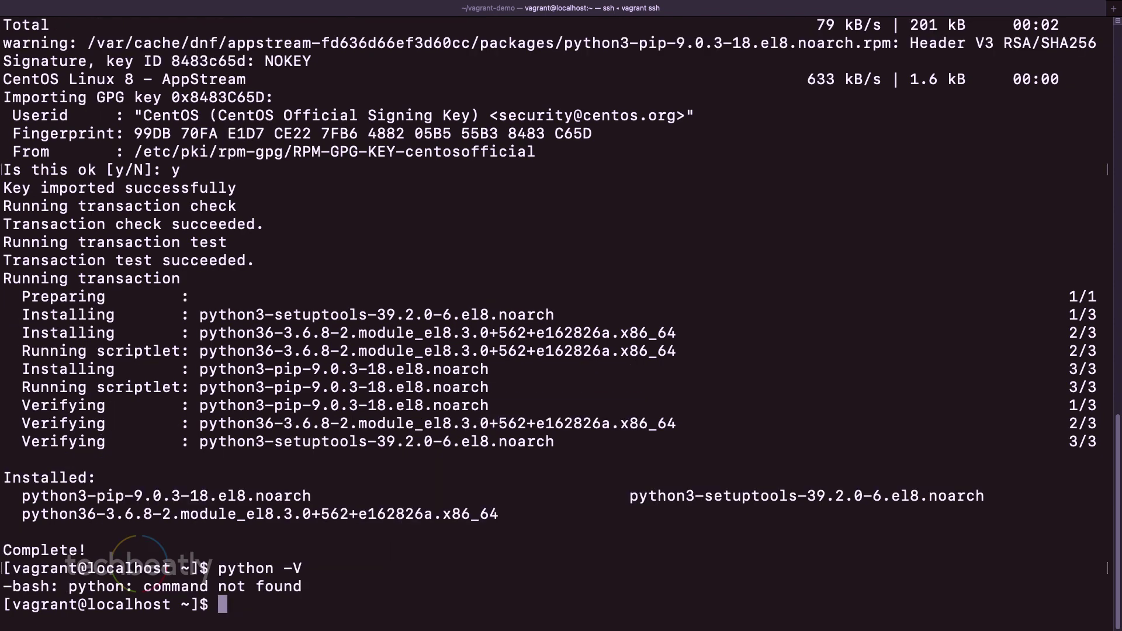
pyautogui.press('Up')
pyautogui.press('Left')
pyautogui.press('Left')
pyautogui.press('Left')
pyautogui.write('3')
pyautogui.press('Return')
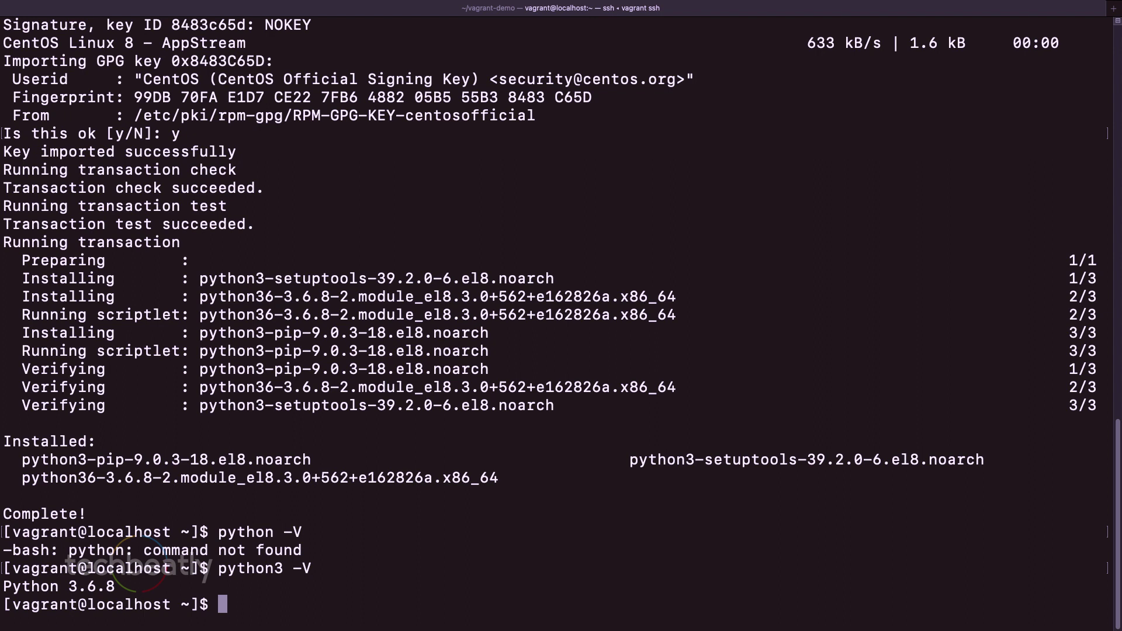
pyautogui.write('sudo')
pyautogui.press('BackSpace')
pyautogui.press('BackSpace')
pyautogui.press('BackSpace')
pyautogui.press('BackSpace')
pyautogui.write('clear')
# Clear the screen and install epel-release with yum, approving the prompt.
pyautogui.press('Return')
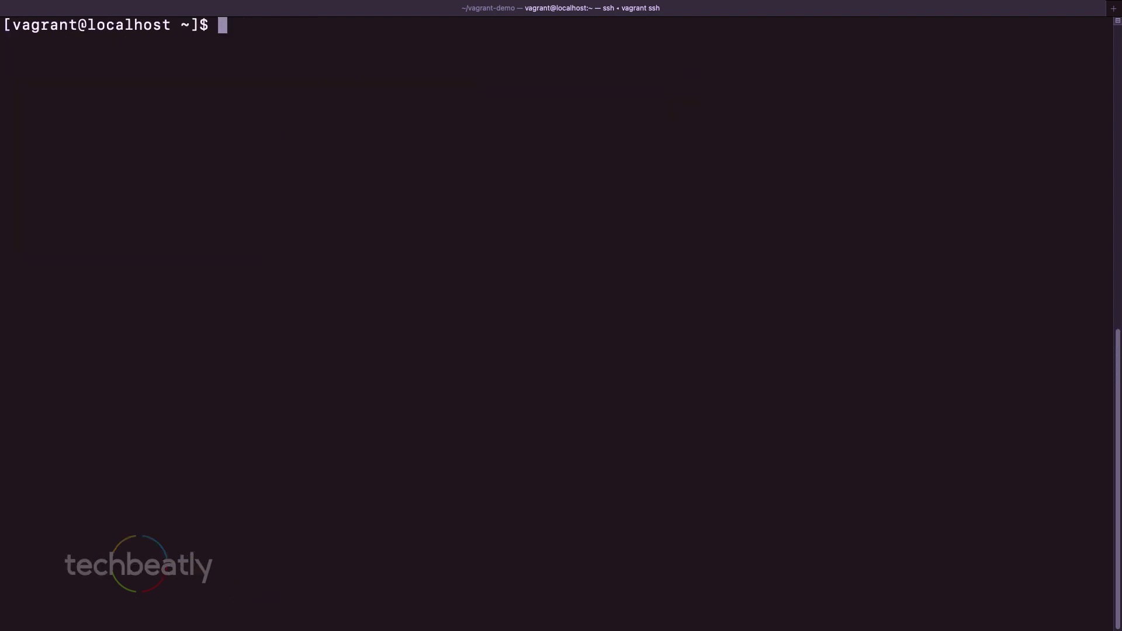
pyautogui.write('sudo yum insta')
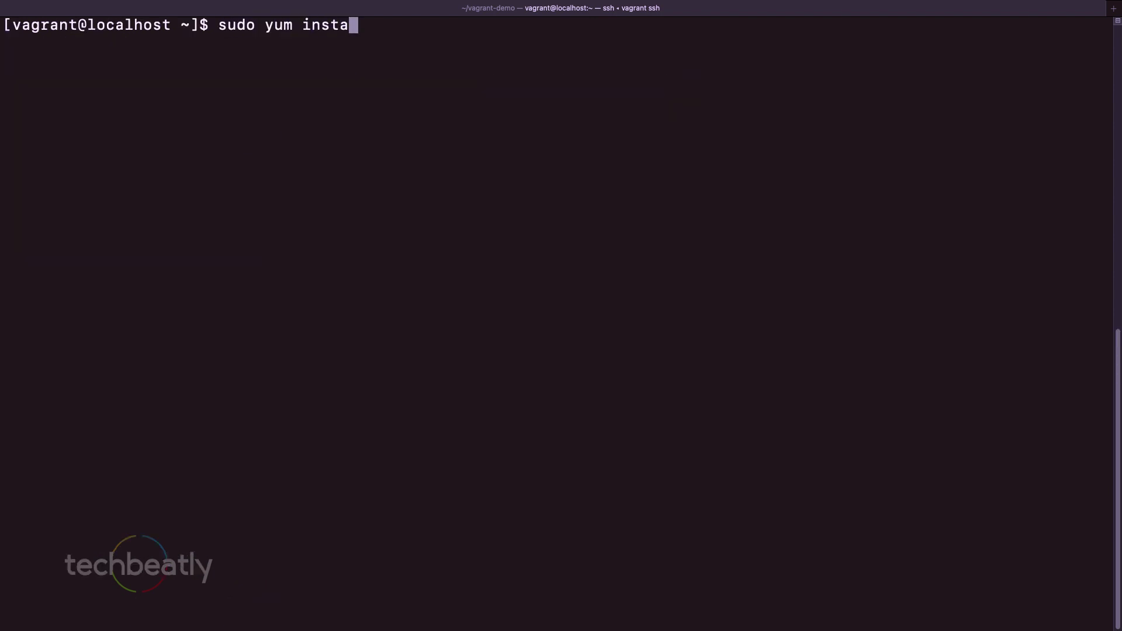
pyautogui.write('ll ')
pyautogui.write('epel-')
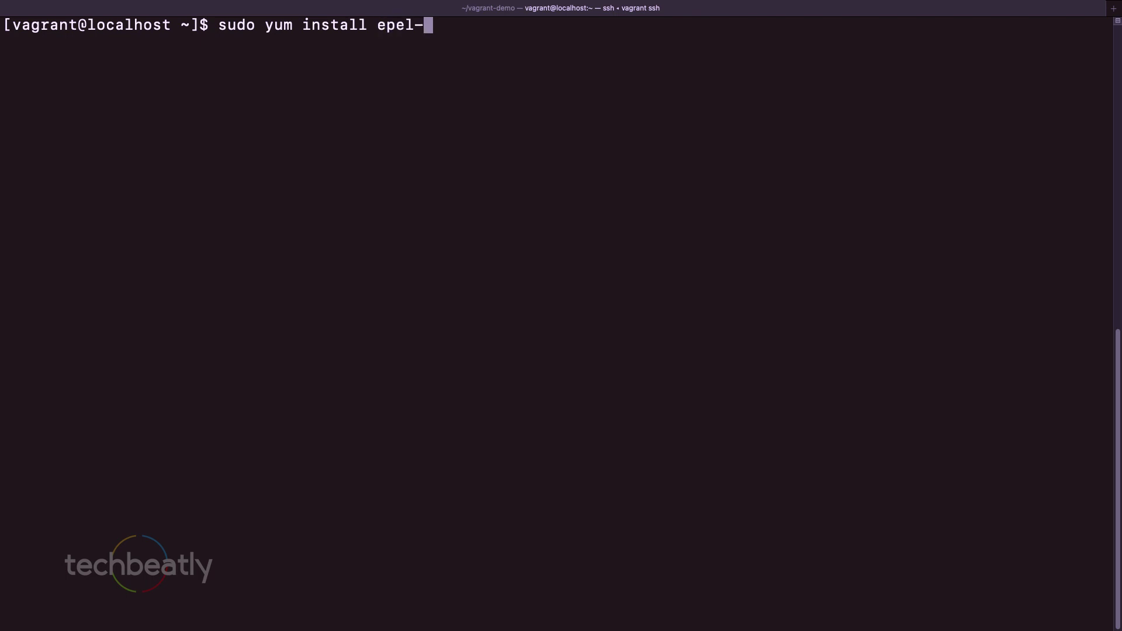
pyautogui.write('release')
pyautogui.press('Return')
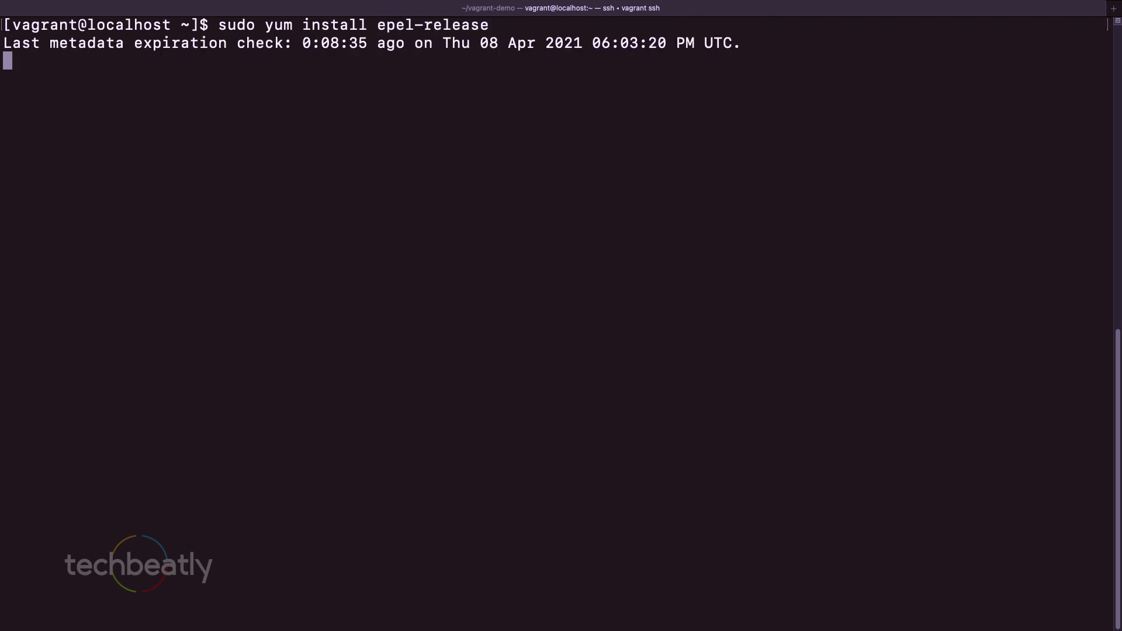
pyautogui.write('y')
pyautogui.press('Return')
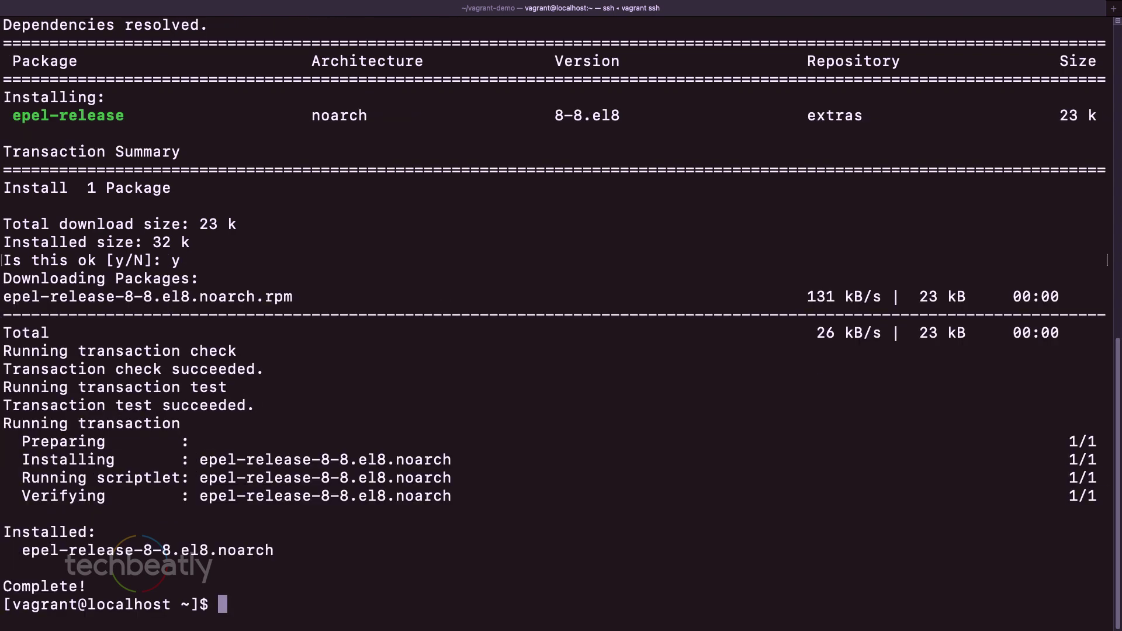
pyautogui.write('clear')
# Install ansible with its 17 dependencies via yum, accepting the EPEL signing key.
pyautogui.press('Return')
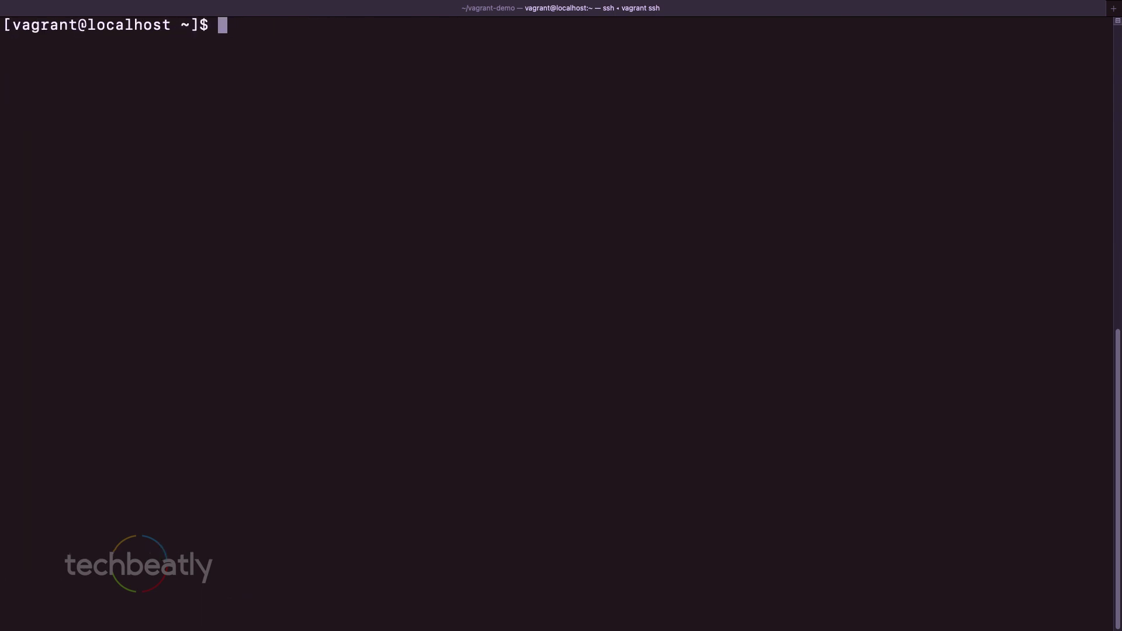
pyautogui.write('sdo')
pyautogui.press('BackSpace')
pyautogui.press('BackSpace')
pyautogui.write('udo ')
pyautogui.write('yum instal')
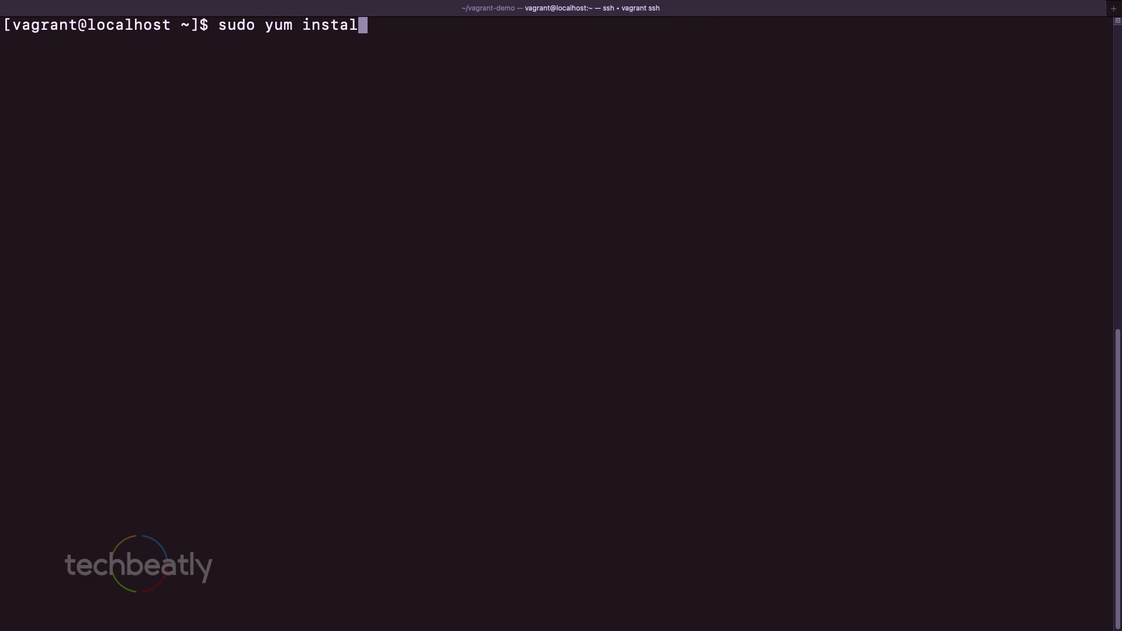
pyautogui.write('l ')
pyautogui.write('ansible')
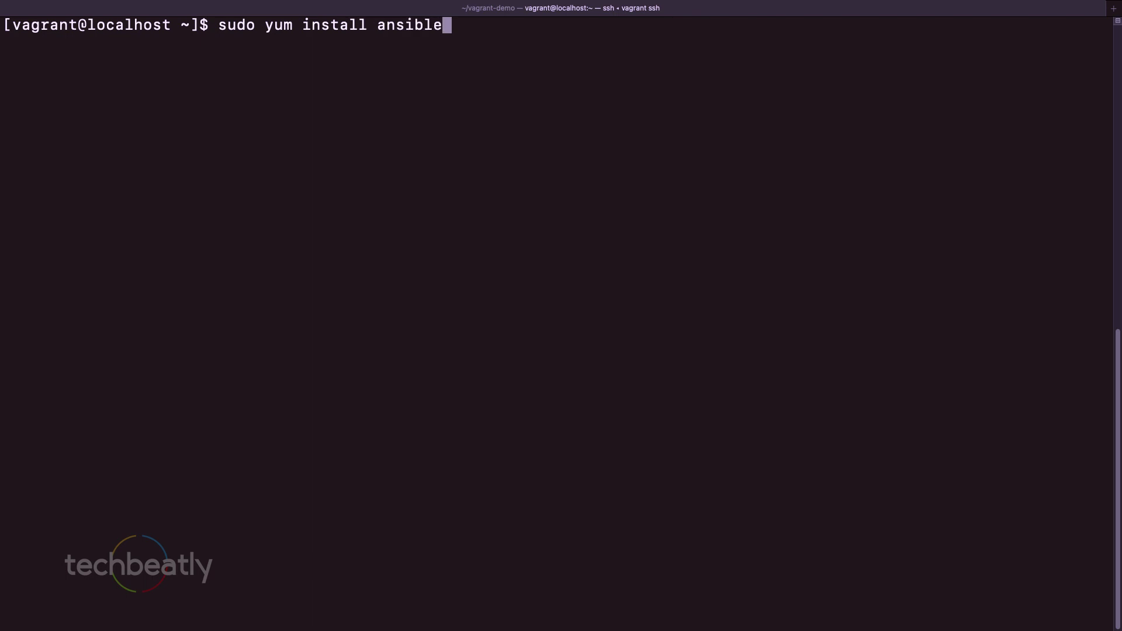
pyautogui.press('Return')
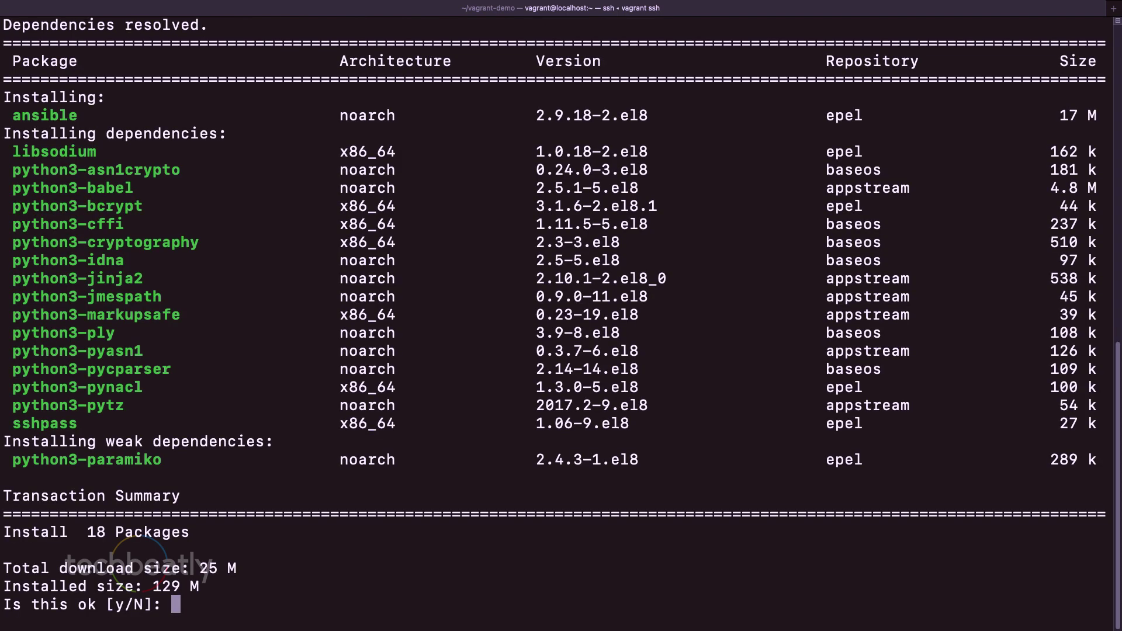
pyautogui.write('y')
pyautogui.press('Return')
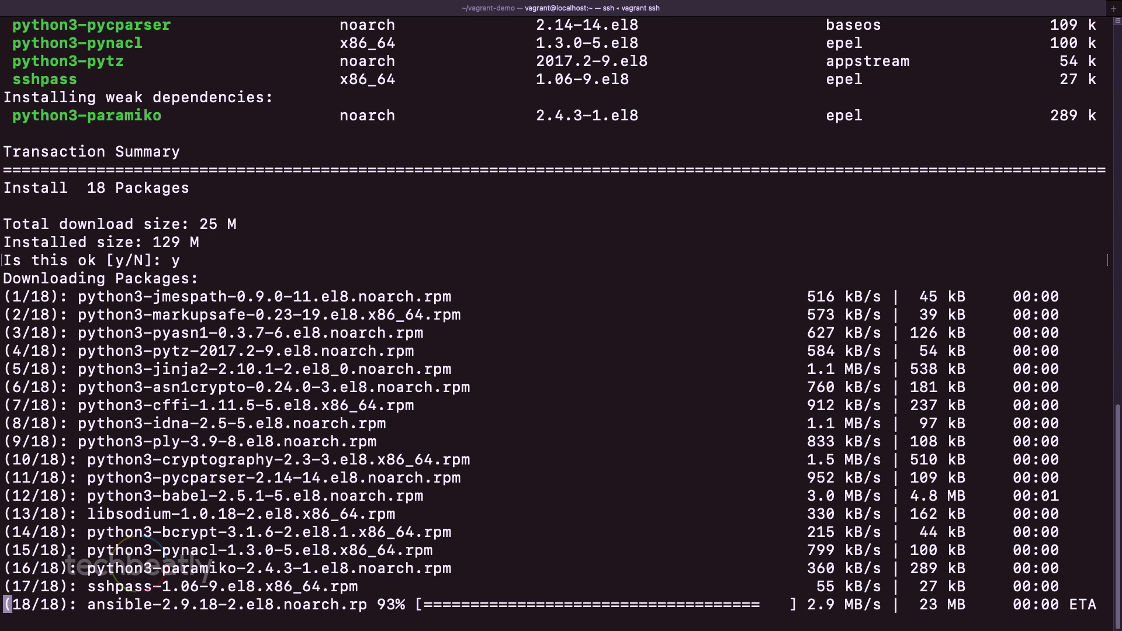
pyautogui.write('y')
pyautogui.press('Return')
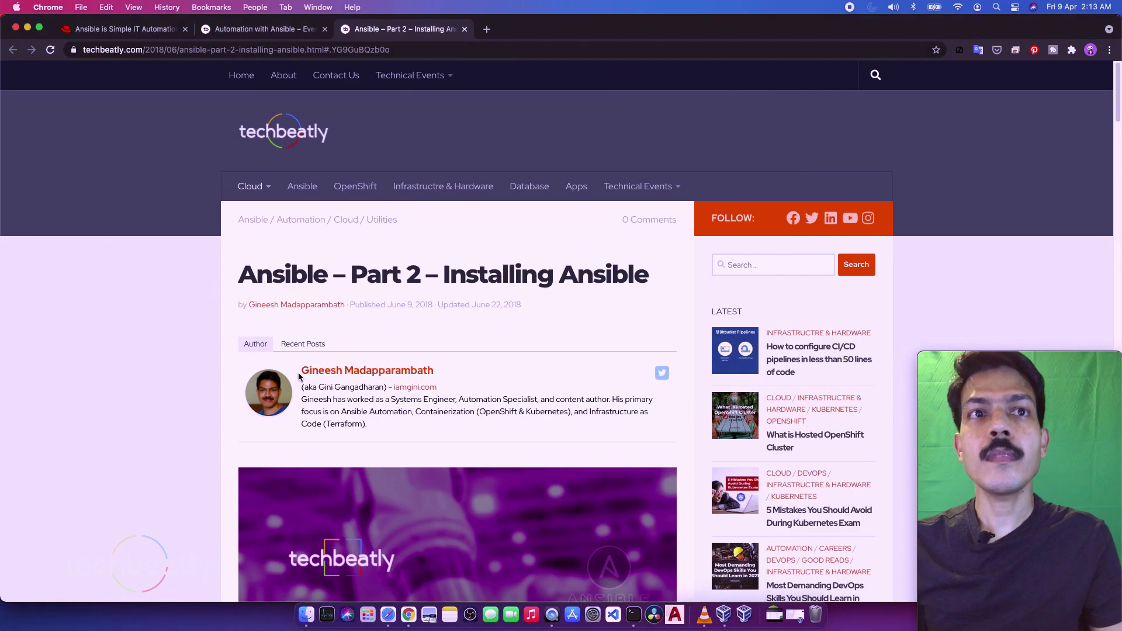
pyautogui.scroll(-5, 298, 283)
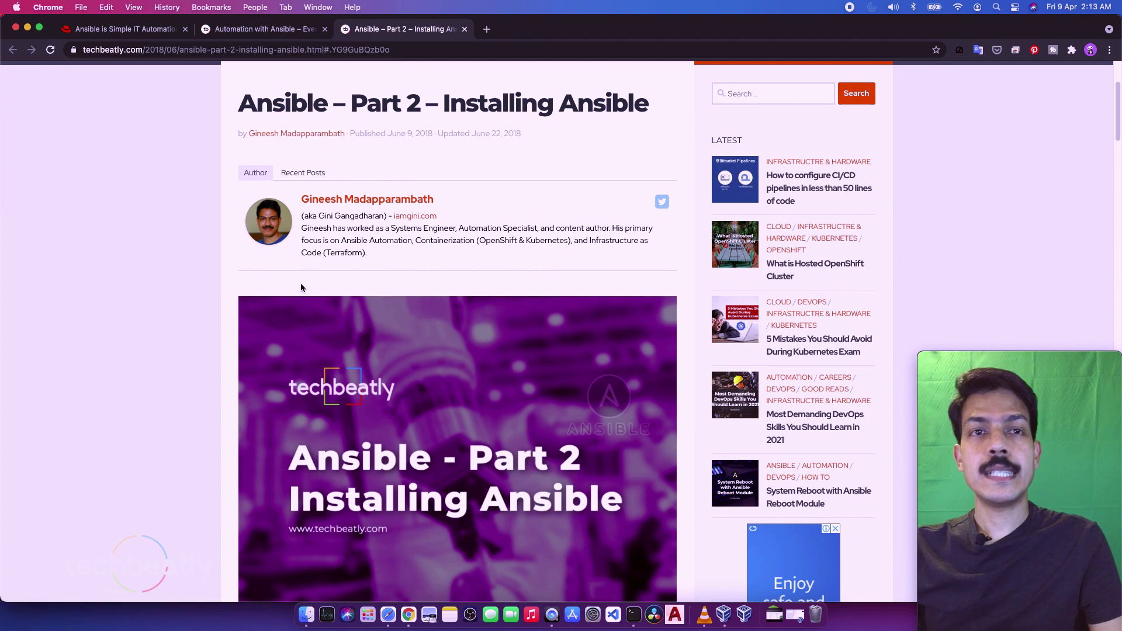
pyautogui.scroll(-3, 301, 286)
pyautogui.scroll(-3, 301, 286)
pyautogui.scroll(-3, 301, 286)
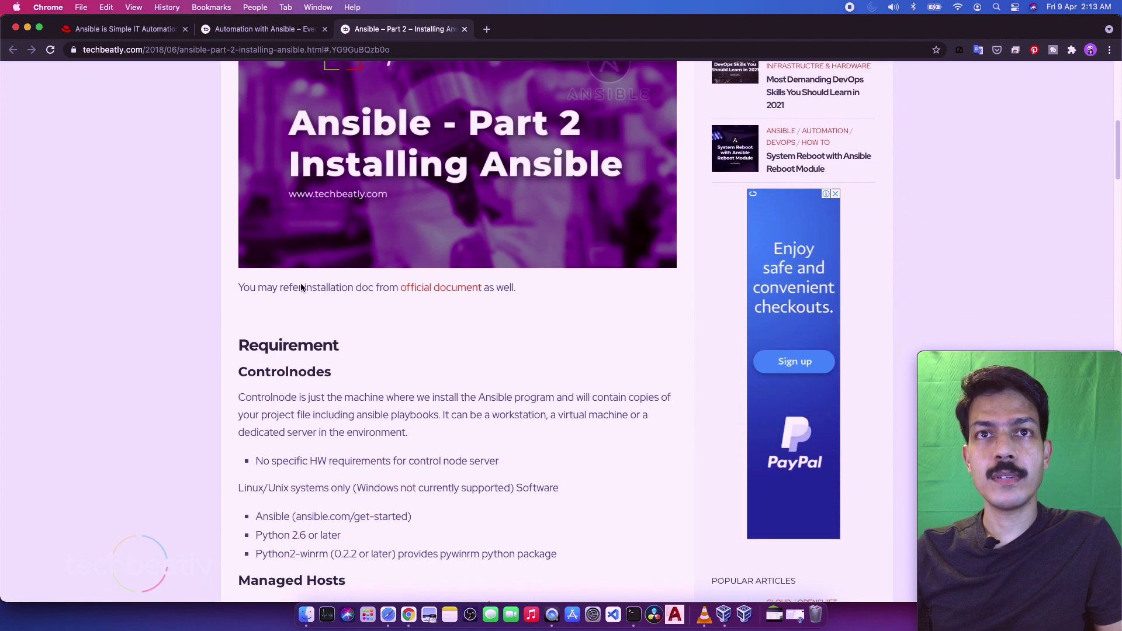
pyautogui.scroll(-2, 301, 286)
pyautogui.scroll(-3, 301, 283)
pyautogui.scroll(-2, 300, 284)
pyautogui.scroll(-1, 301, 283)
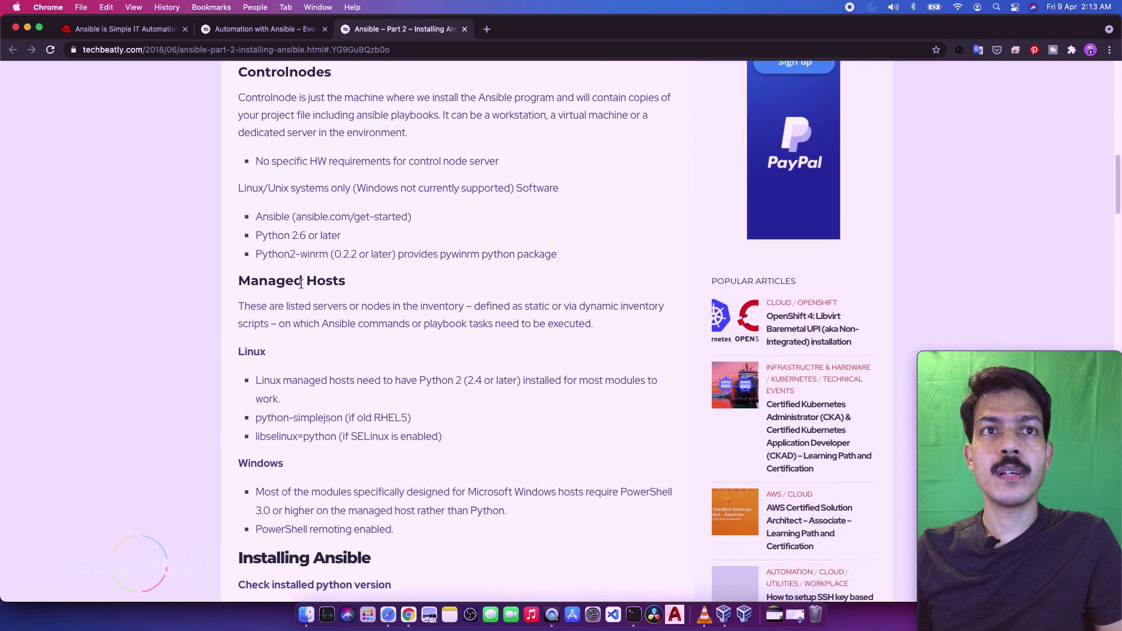
pyautogui.scroll(-2, 300, 282)
pyautogui.scroll(-1, 300, 283)
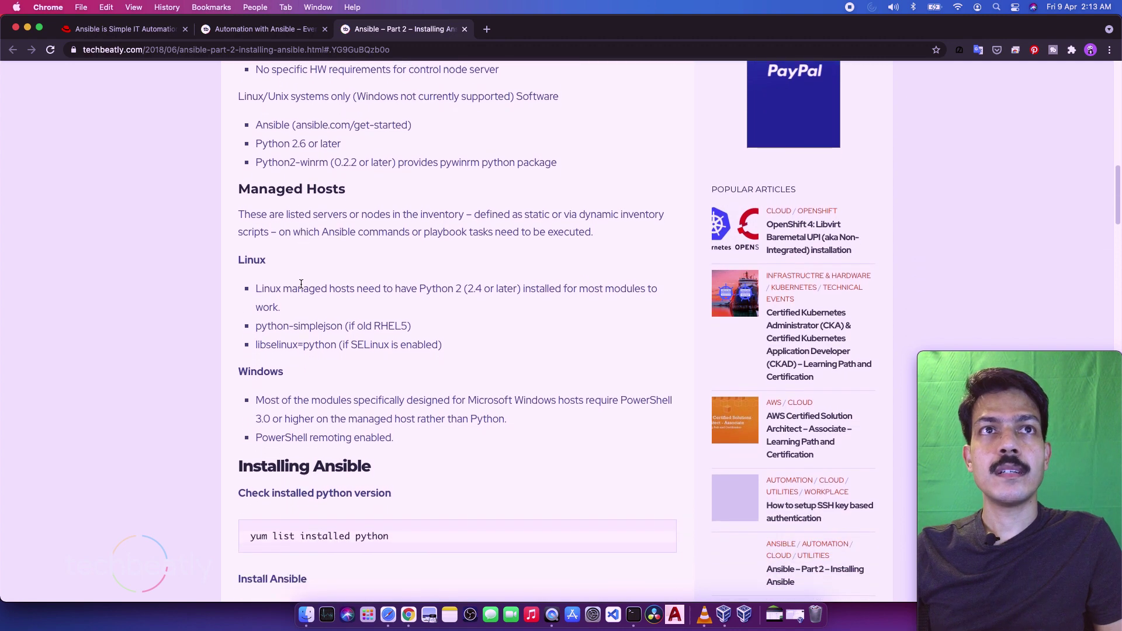
pyautogui.scroll(-1, 300, 283)
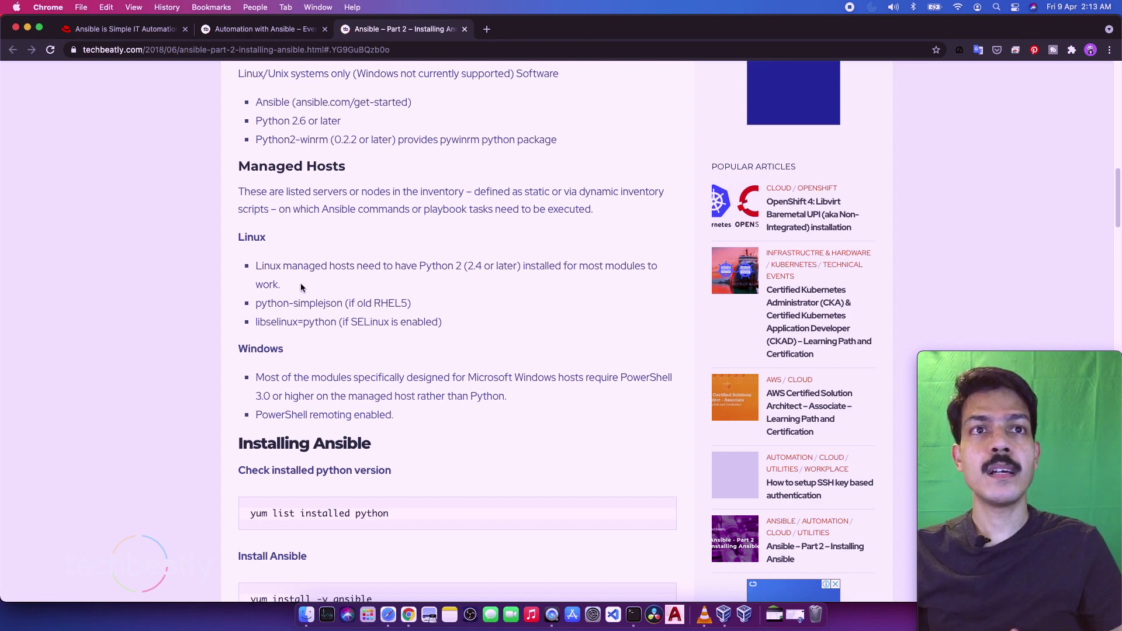
pyautogui.scroll(-5, 408, 332)
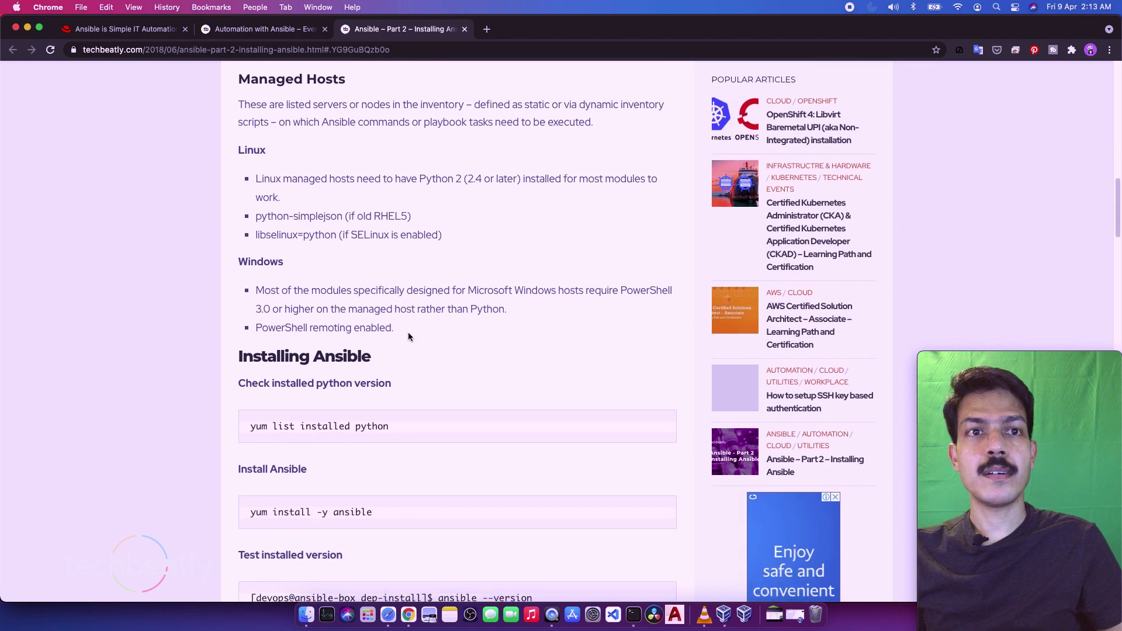
pyautogui.scroll(-1, 407, 336)
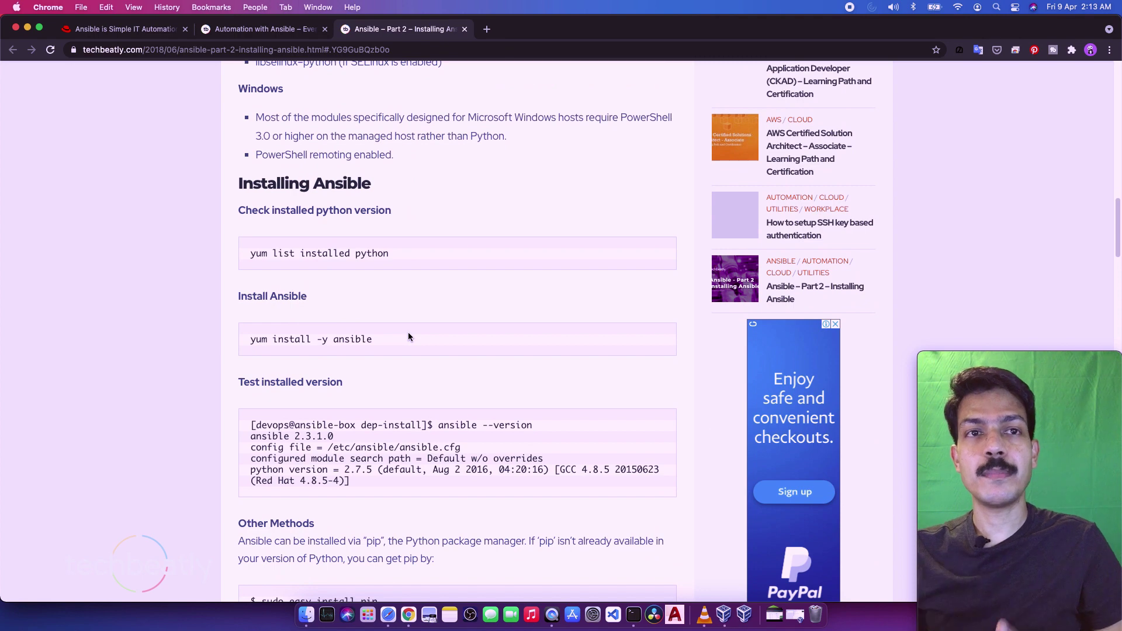
pyautogui.scroll(-2, 408, 335)
pyautogui.scroll(-2, 408, 336)
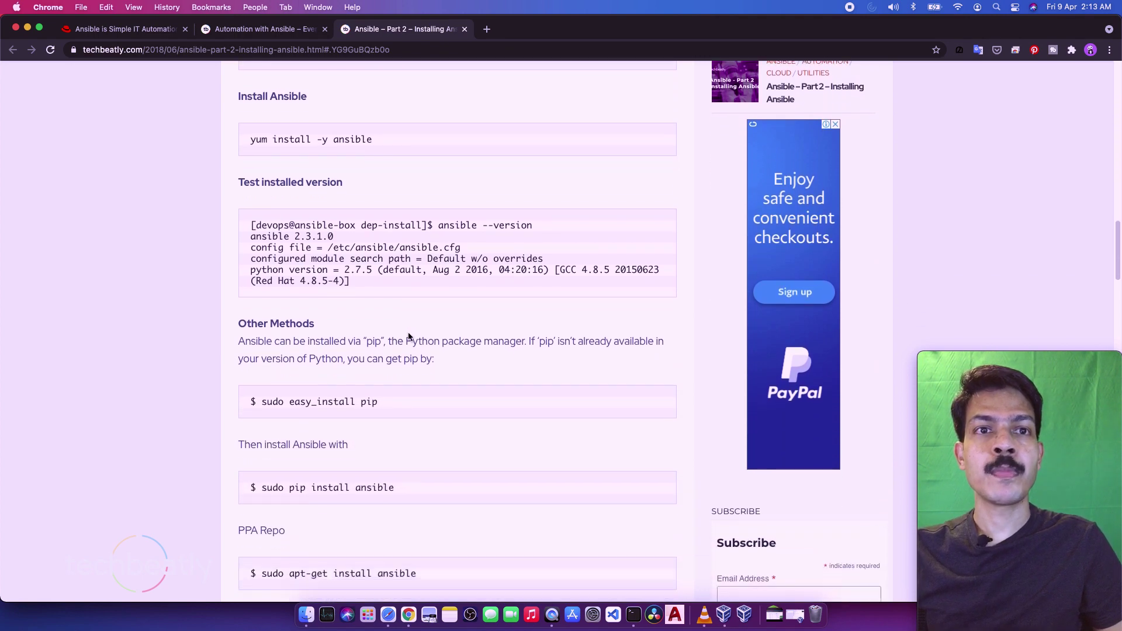
pyautogui.scroll(-1, 408, 333)
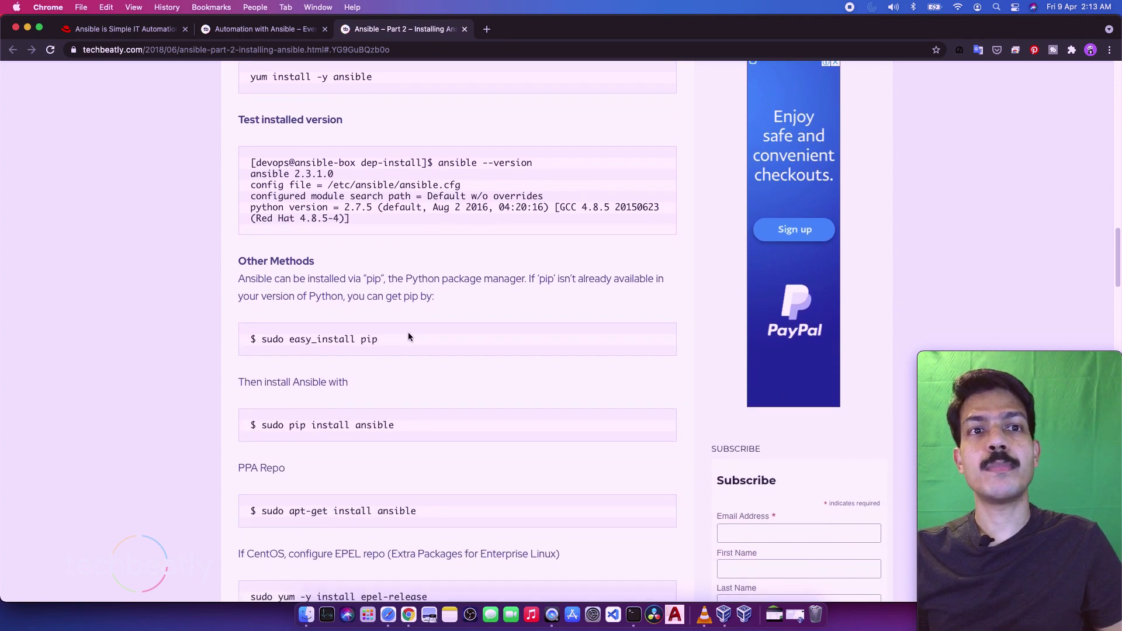
pyautogui.scroll(-1, 408, 336)
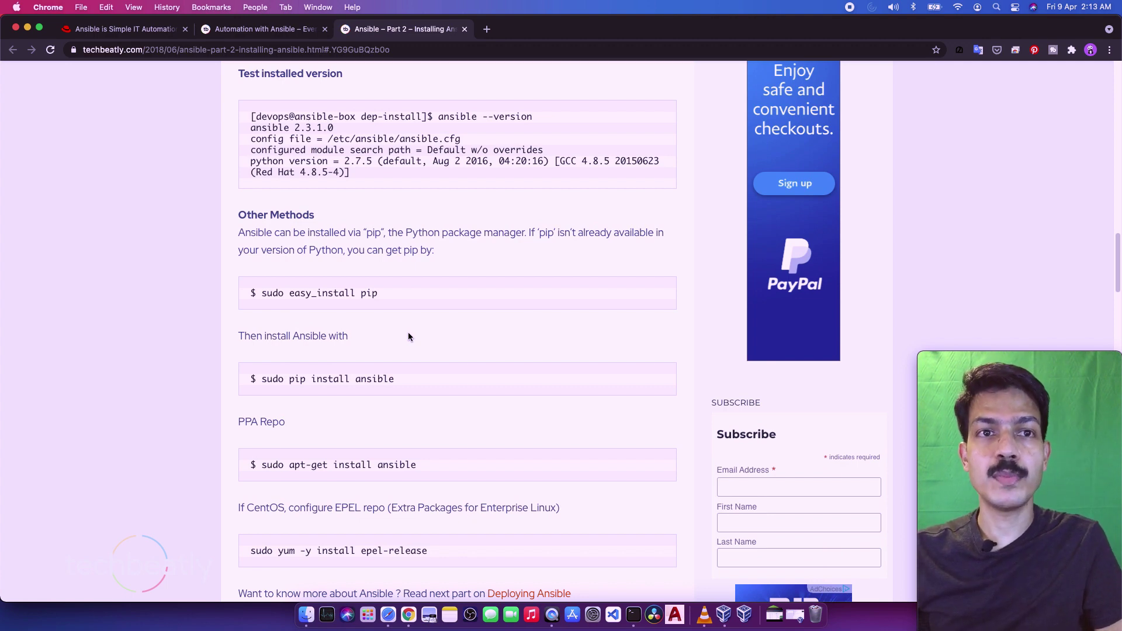
pyautogui.scroll(-1, 408, 336)
pyautogui.scroll(-2, 408, 336)
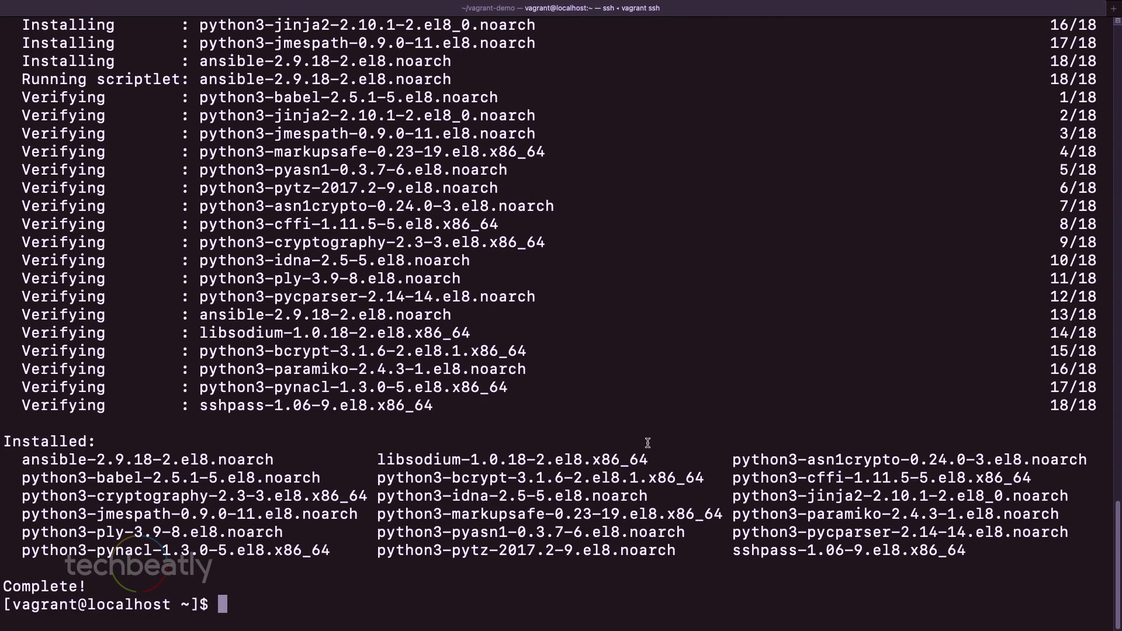
pyautogui.write('ansible -')
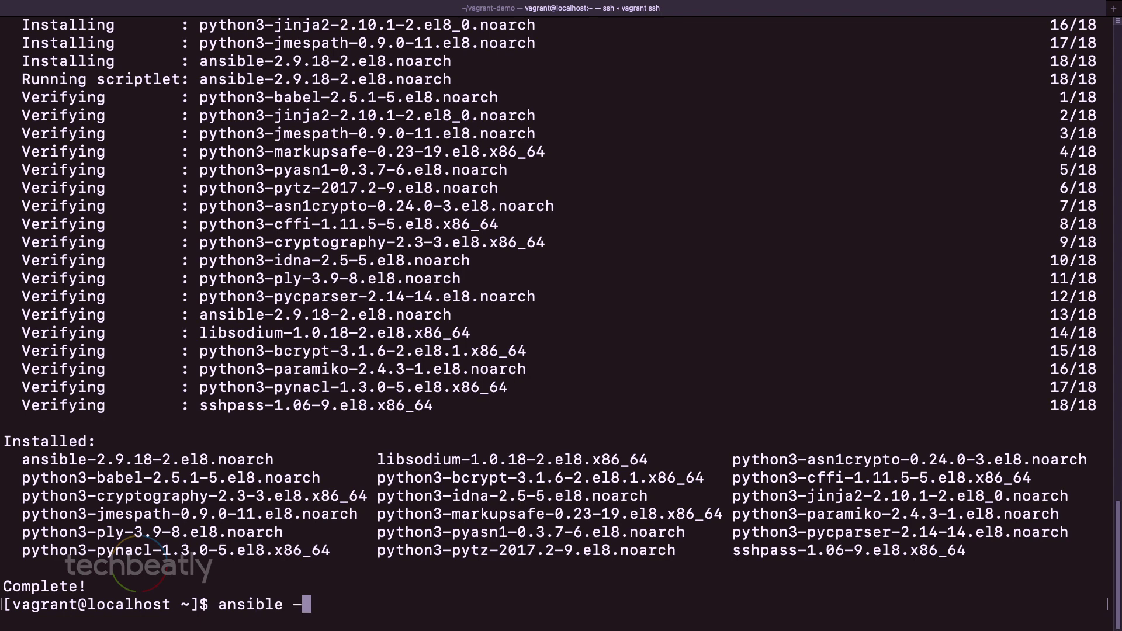
pyautogui.write('-version')
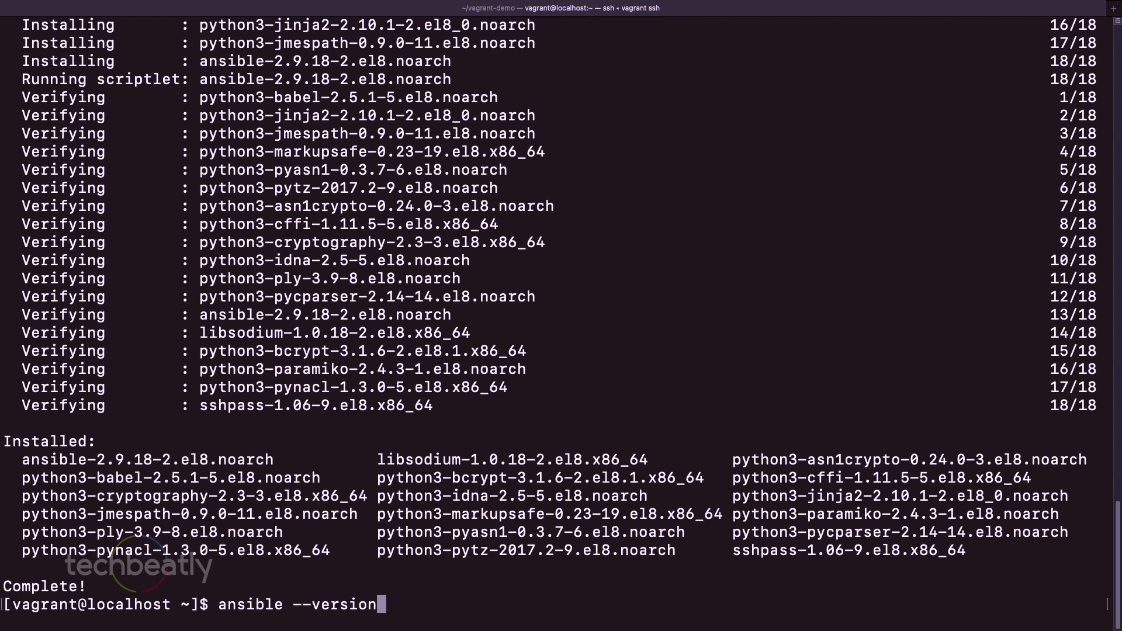
# Run ansible --version to confirm Ansible 2.9.18 on Python 3.6.8.
pyautogui.press('Return')
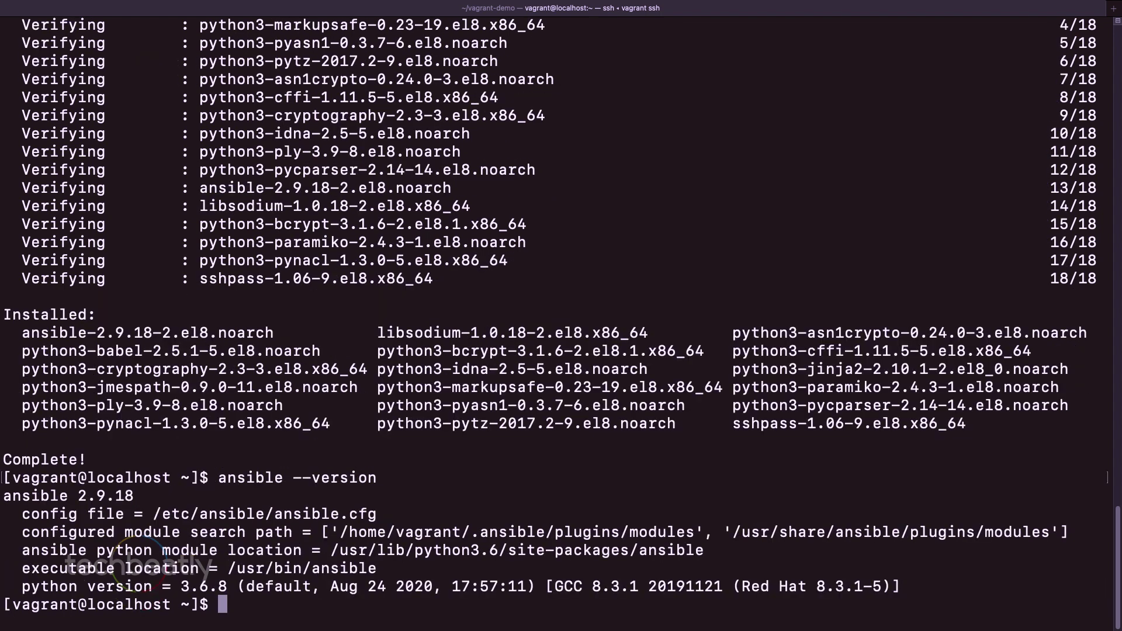